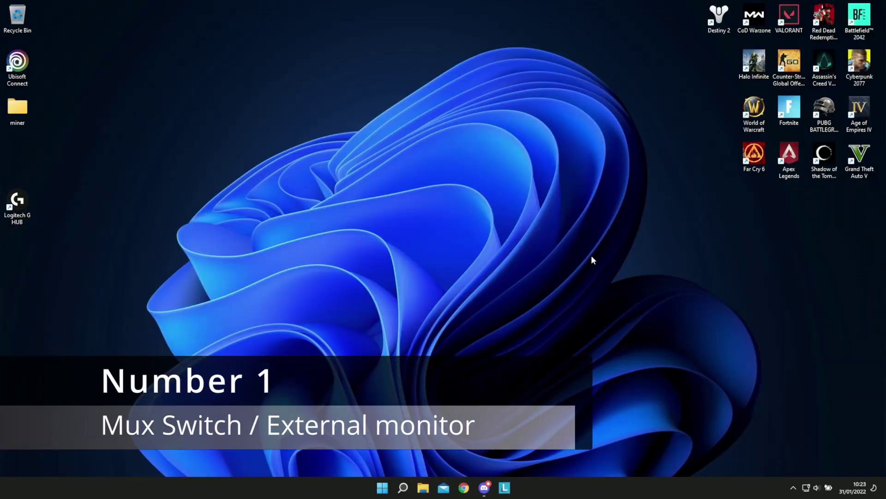
# Step: Launch Lenovo Vantage from the taskbar to the Legion dashboard's Legion Edge settings
pyautogui.click(505, 488)
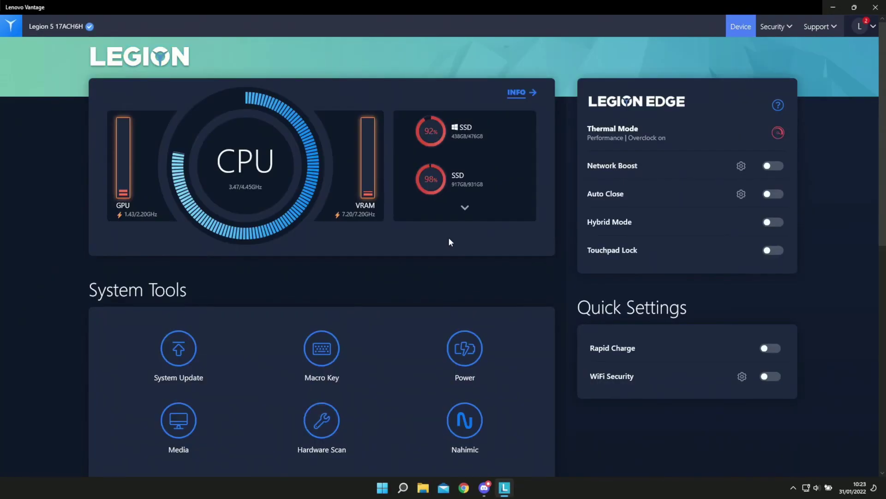
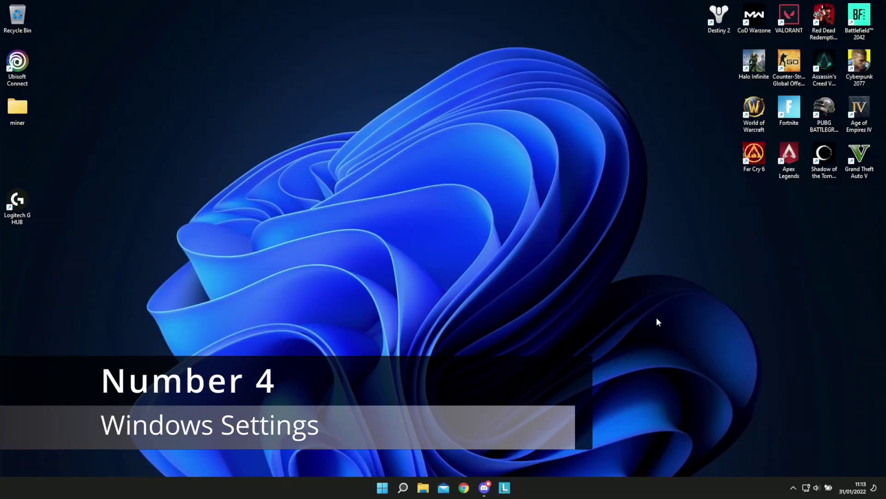
# Step: Launch GeForce Experience from the system tray and bring up its General settings page
pyautogui.click(793, 487)
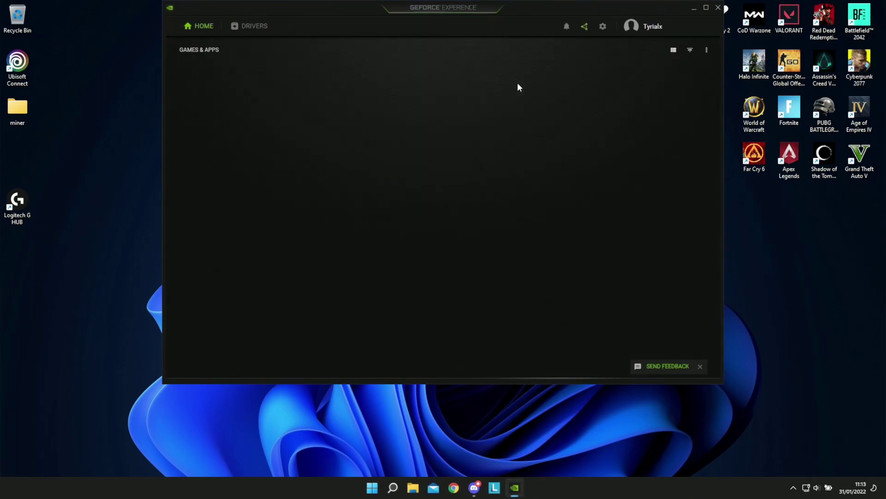
pyautogui.click(602, 28)
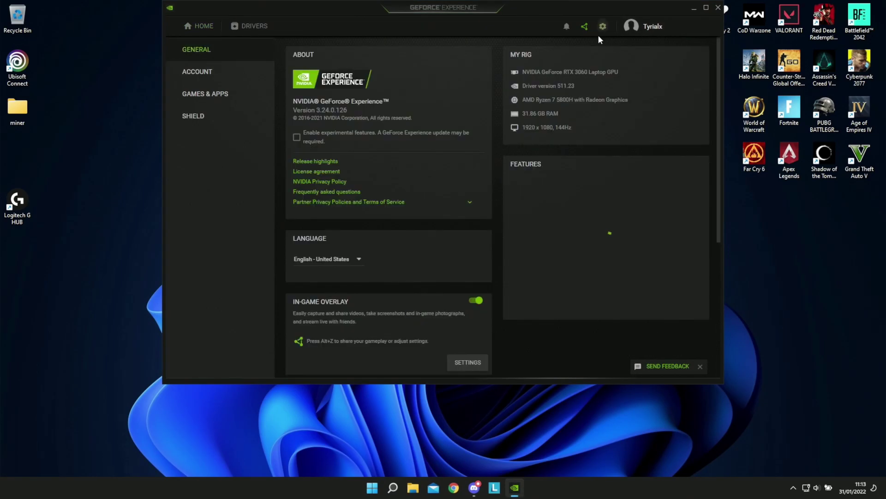
pyautogui.scroll(-3, 379, 281)
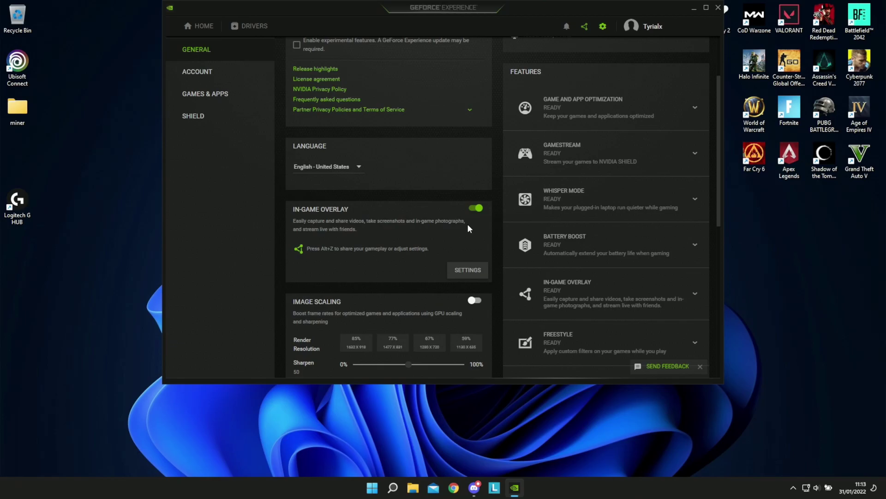
pyautogui.hotkey('alt', 'z')
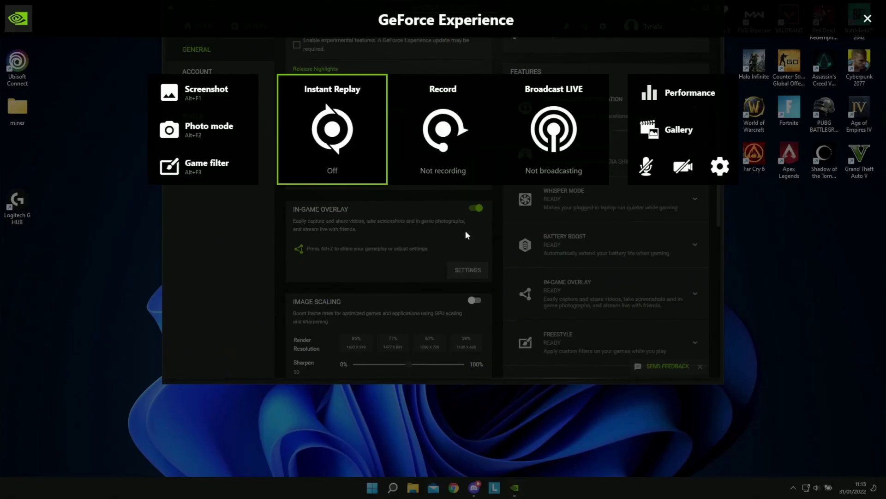
pyautogui.click(715, 170)
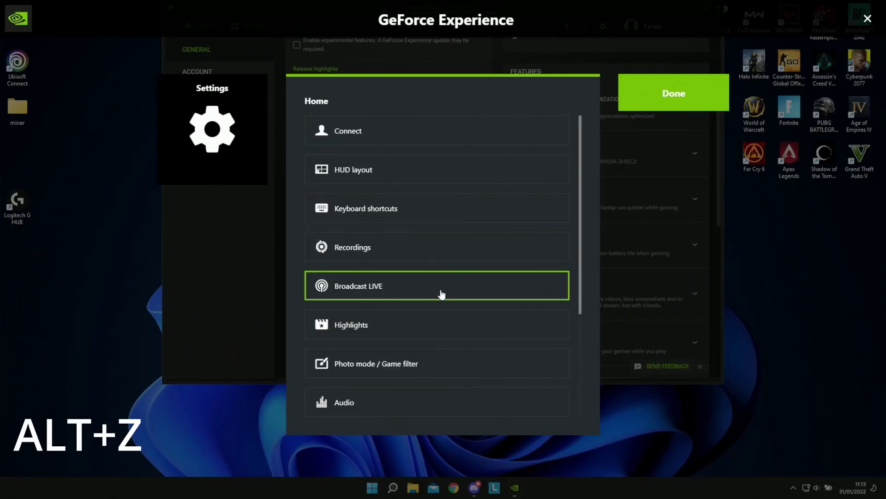
pyautogui.click(401, 326)
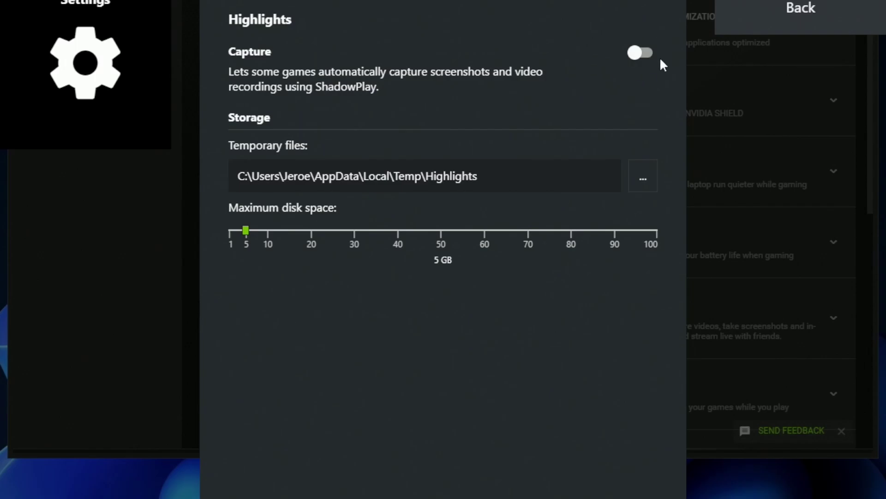
pyautogui.click(773, 21)
pyautogui.scroll(-2, 494, 243)
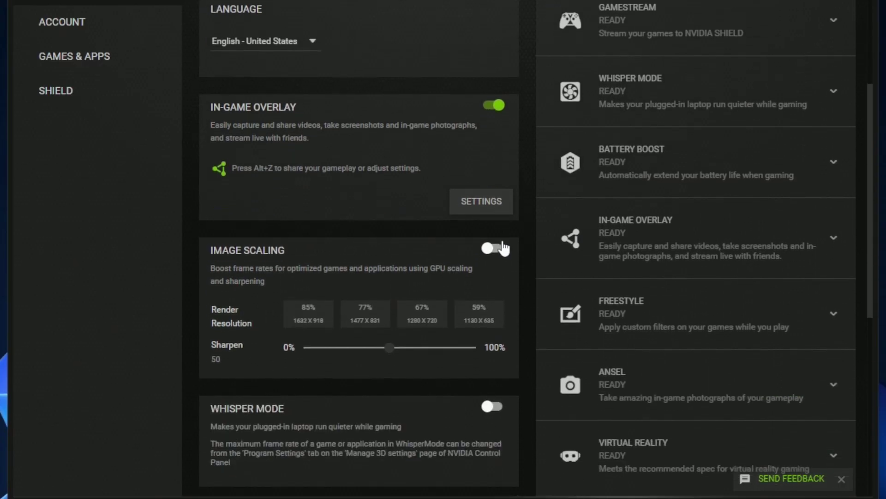
pyautogui.scroll(-2, 472, 270)
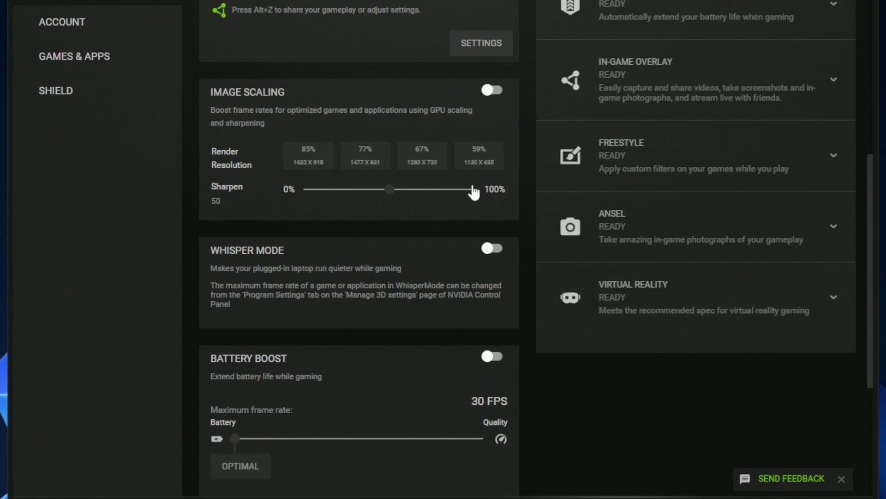
pyautogui.scroll(-3, 416, 314)
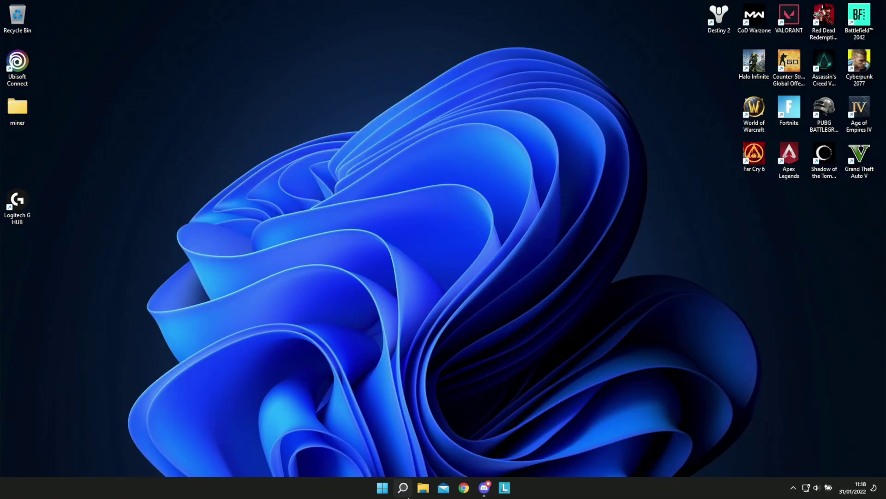
# Step: Use system search to reach the power plan editor's advanced power settings
pyautogui.click(404, 489)
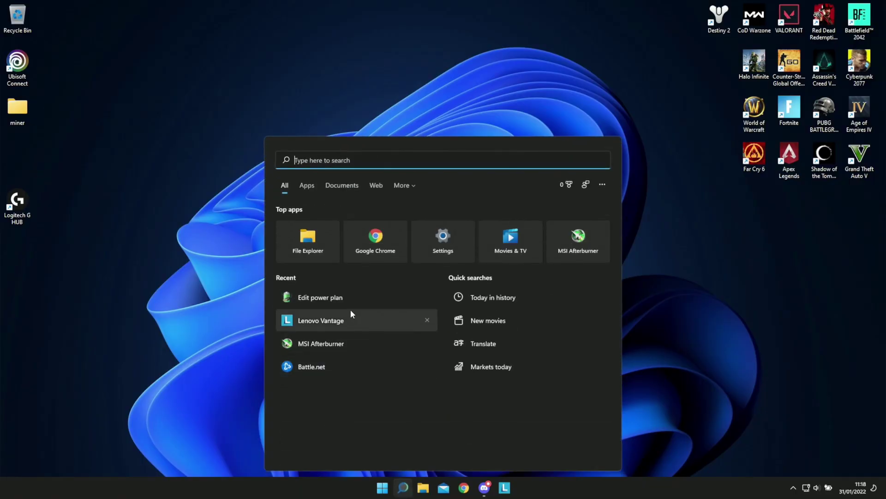
pyautogui.click(338, 296)
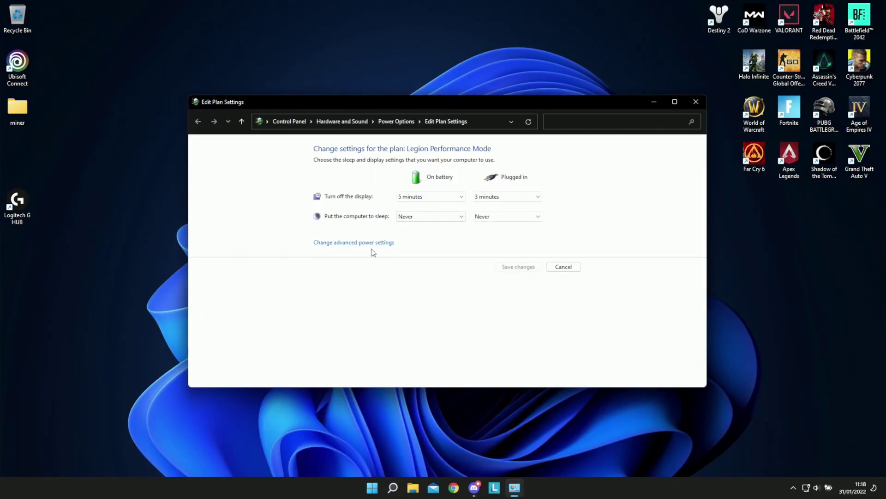
pyautogui.click(334, 242)
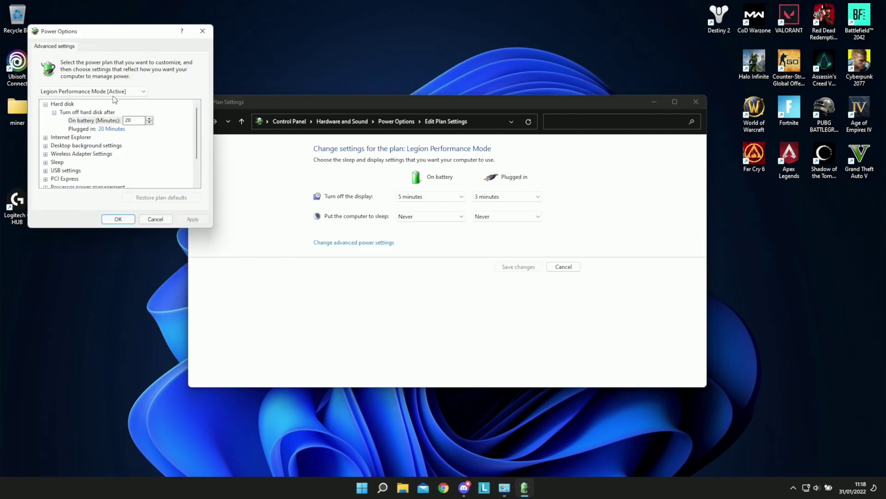
# Step: Keep Legion Performance Mode and edit its plugged-in maximum processor state percentage
pyautogui.click(111, 92)
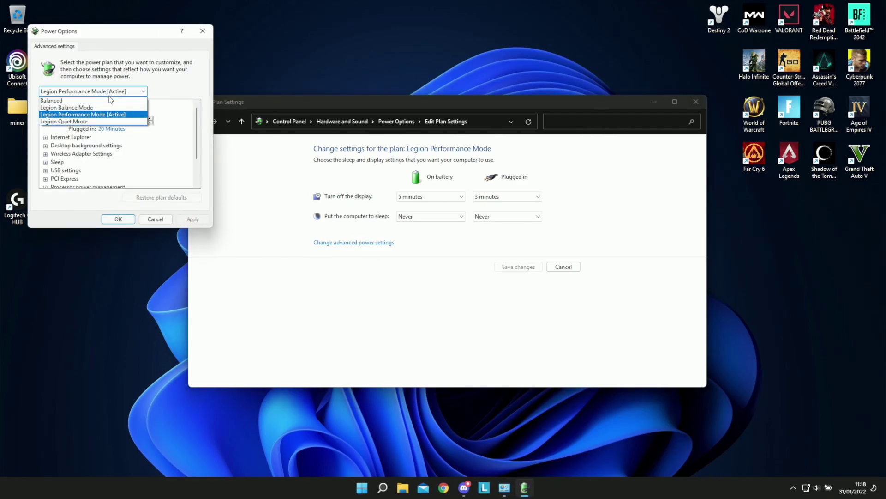
pyautogui.click(95, 117)
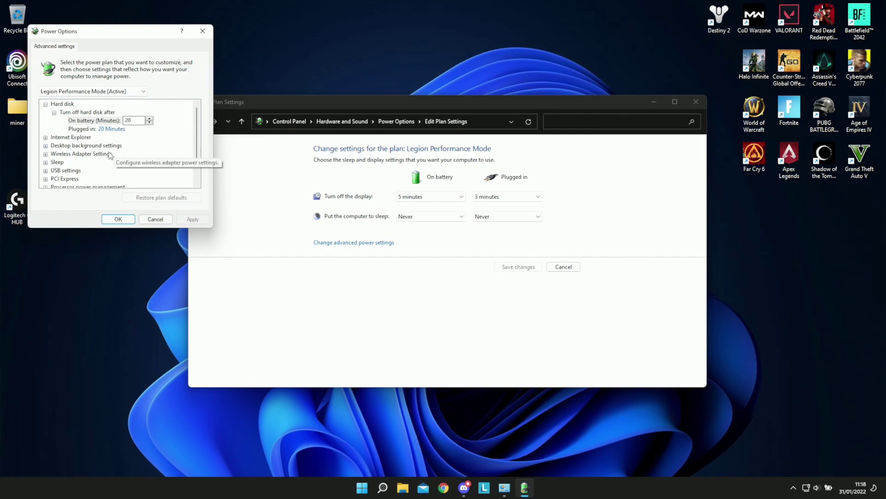
pyautogui.scroll(-1, 109, 163)
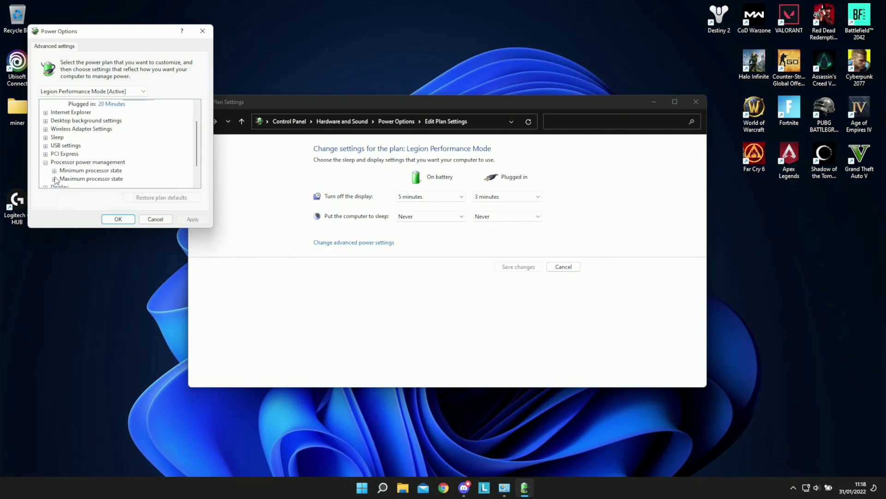
pyautogui.click(54, 179)
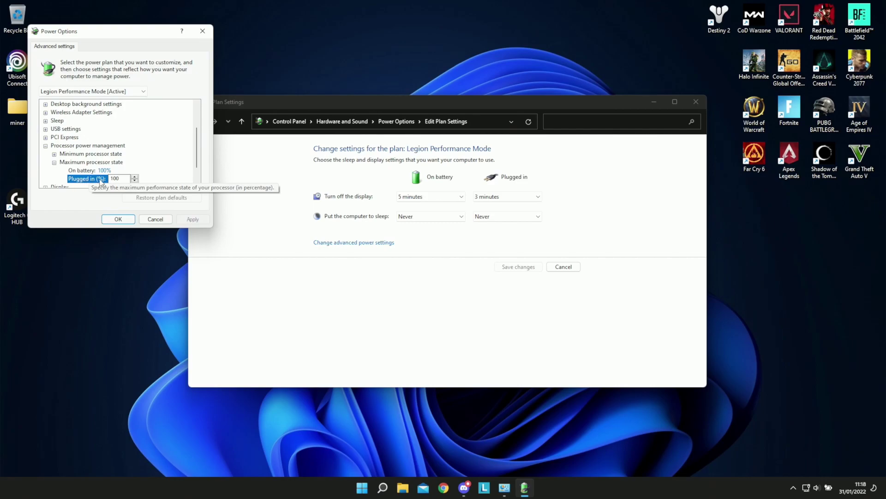
pyautogui.doubleClick(121, 179)
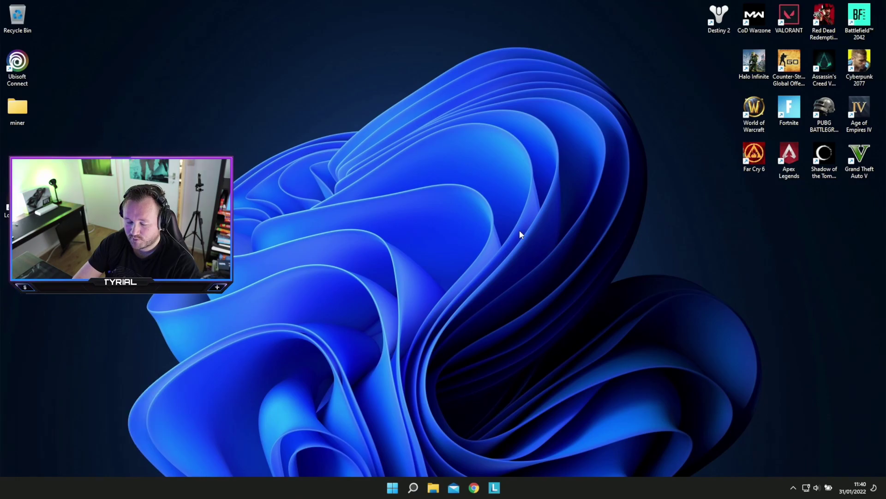
# Step: Open Task Manager from the security screen and show its startup apps list
pyautogui.hotkey('ctrl', 'alt', 'Delete')
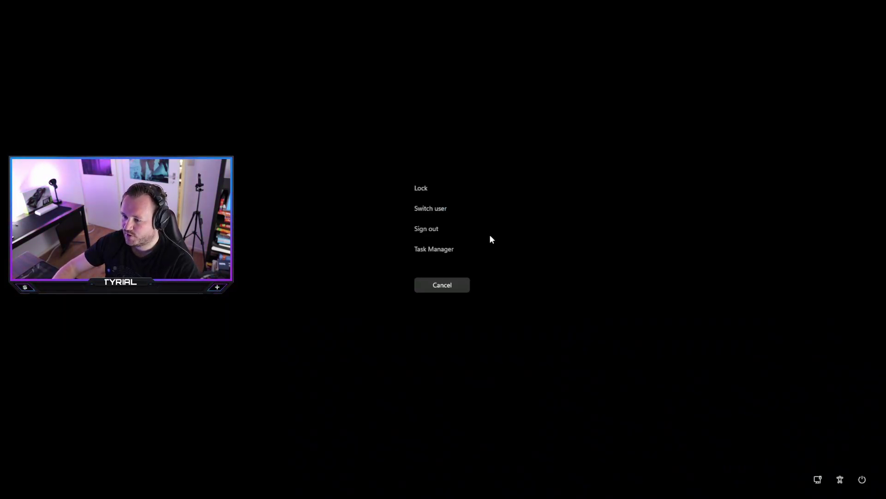
pyautogui.click(447, 250)
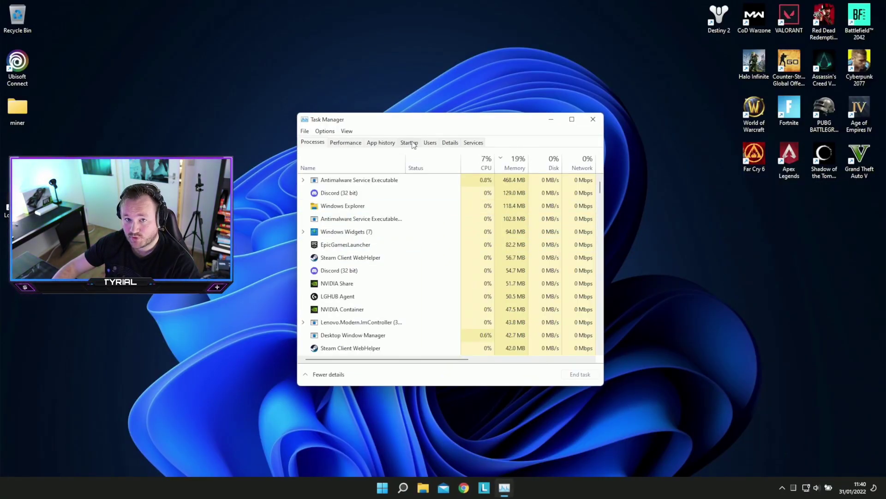
pyautogui.click(409, 142)
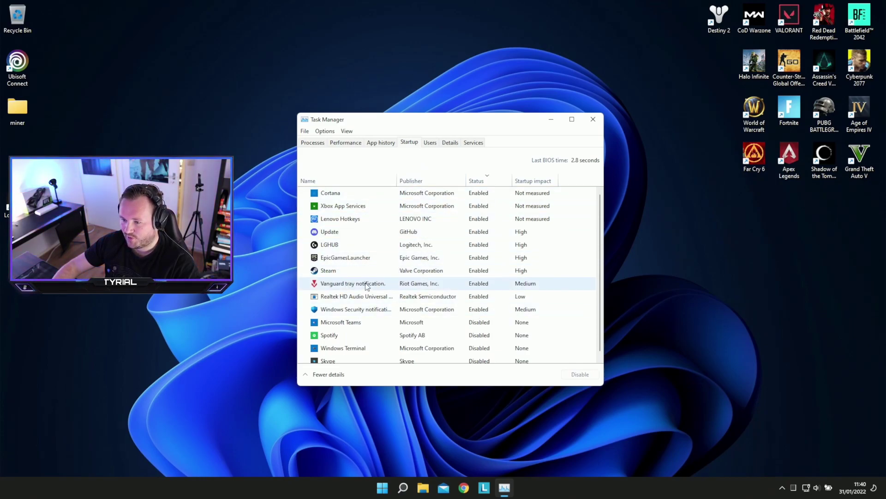
# Step: Disable Steam, EpicGamesLauncher, Xbox App Services and Cortana at startup
pyautogui.click(367, 270)
pyautogui.click(577, 374)
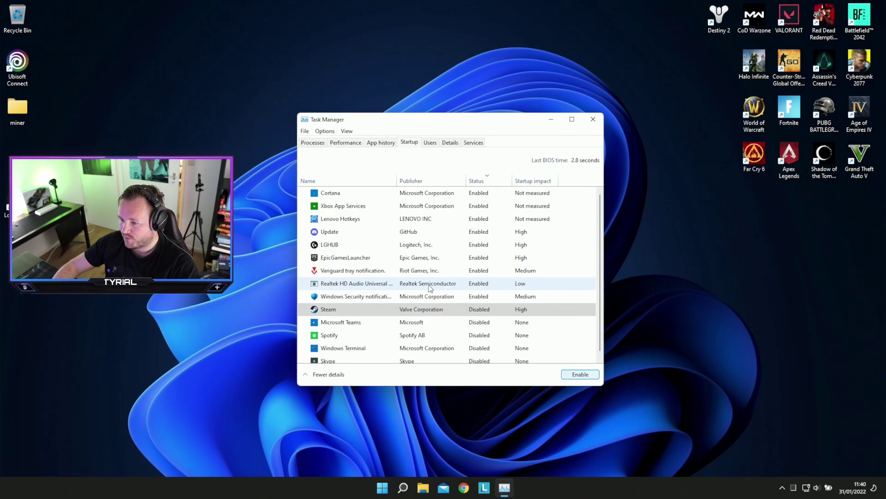
pyautogui.click(372, 257)
pyautogui.click(575, 375)
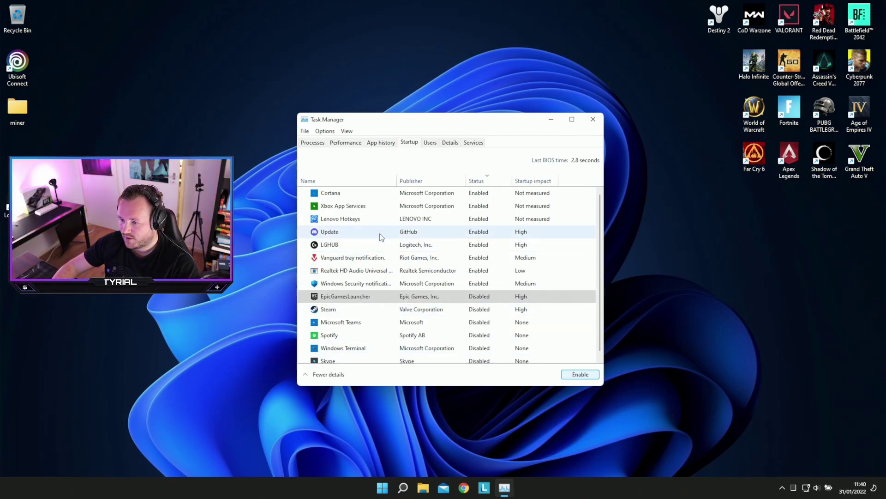
pyautogui.click(363, 206)
pyautogui.click(587, 377)
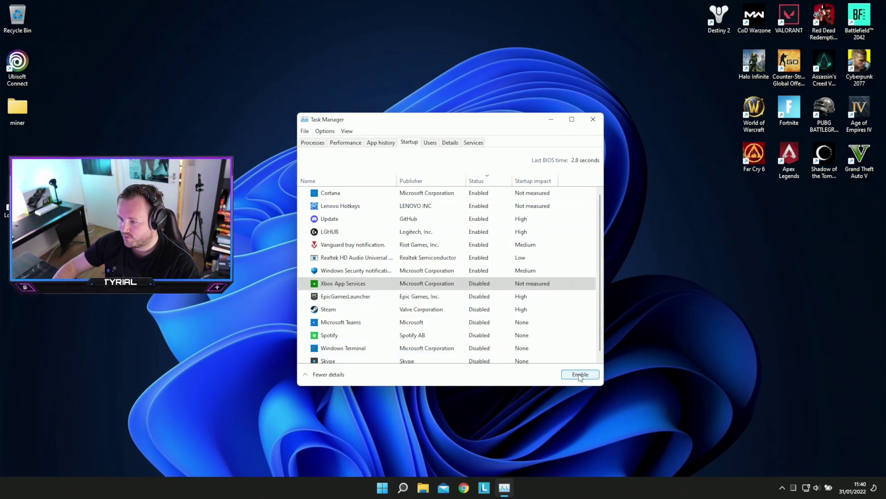
pyautogui.click(406, 194)
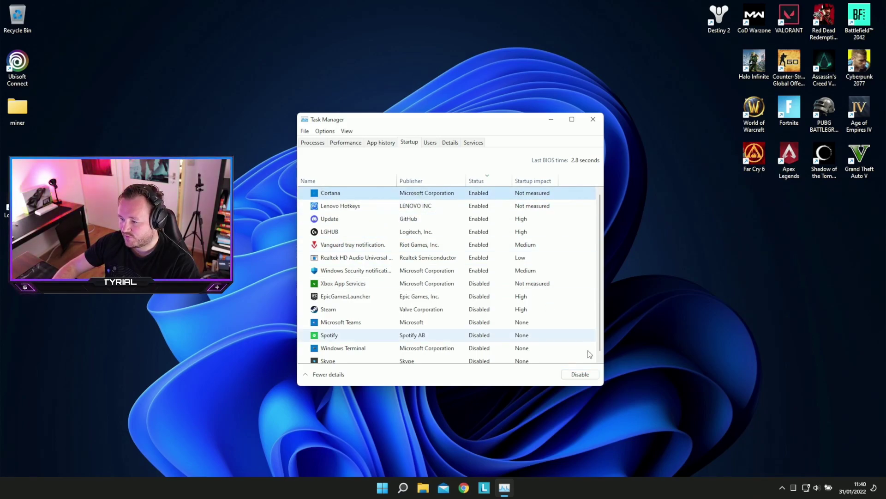
pyautogui.click(595, 376)
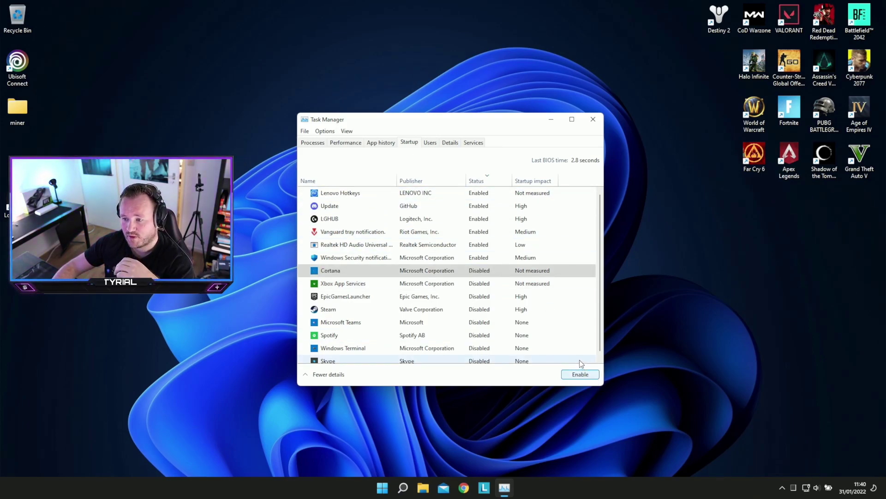